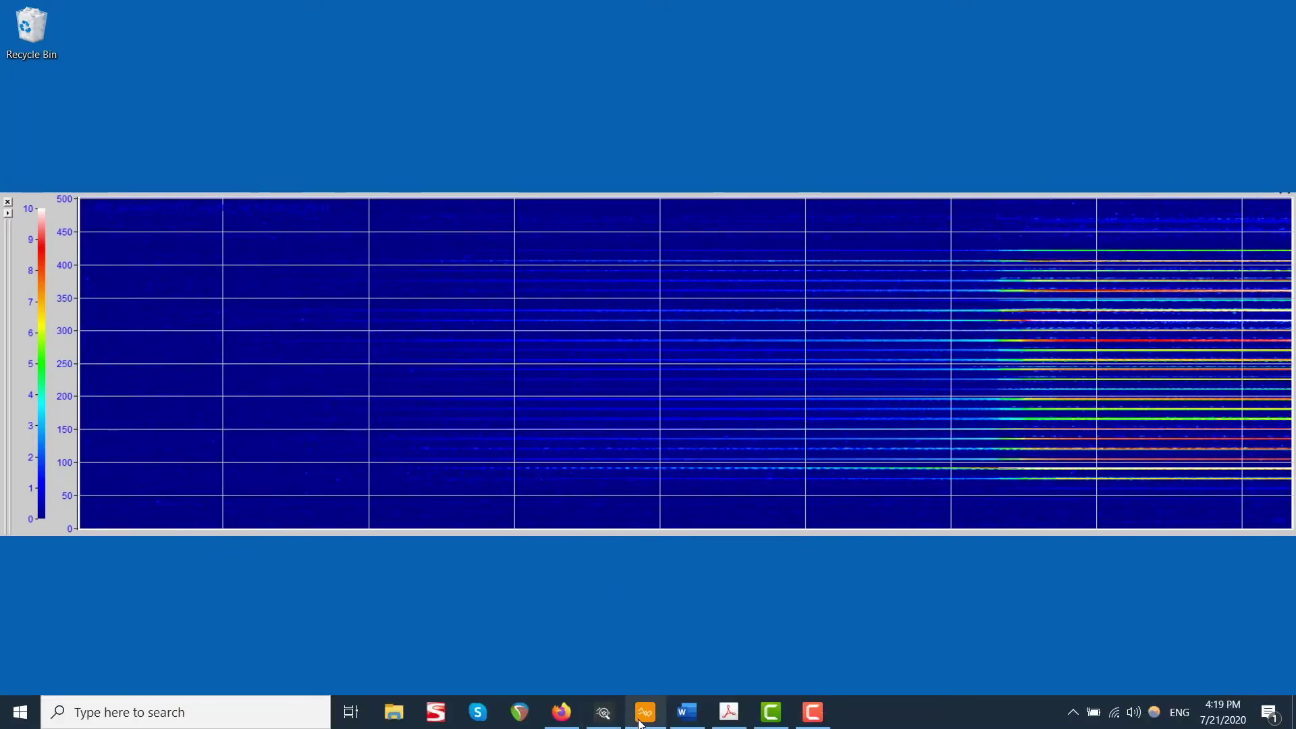
# Step: Show the Outlier_Monitoring (10) module under ibaInCycle in the ibaPDA I/O Manager
pyautogui.click(644, 718)
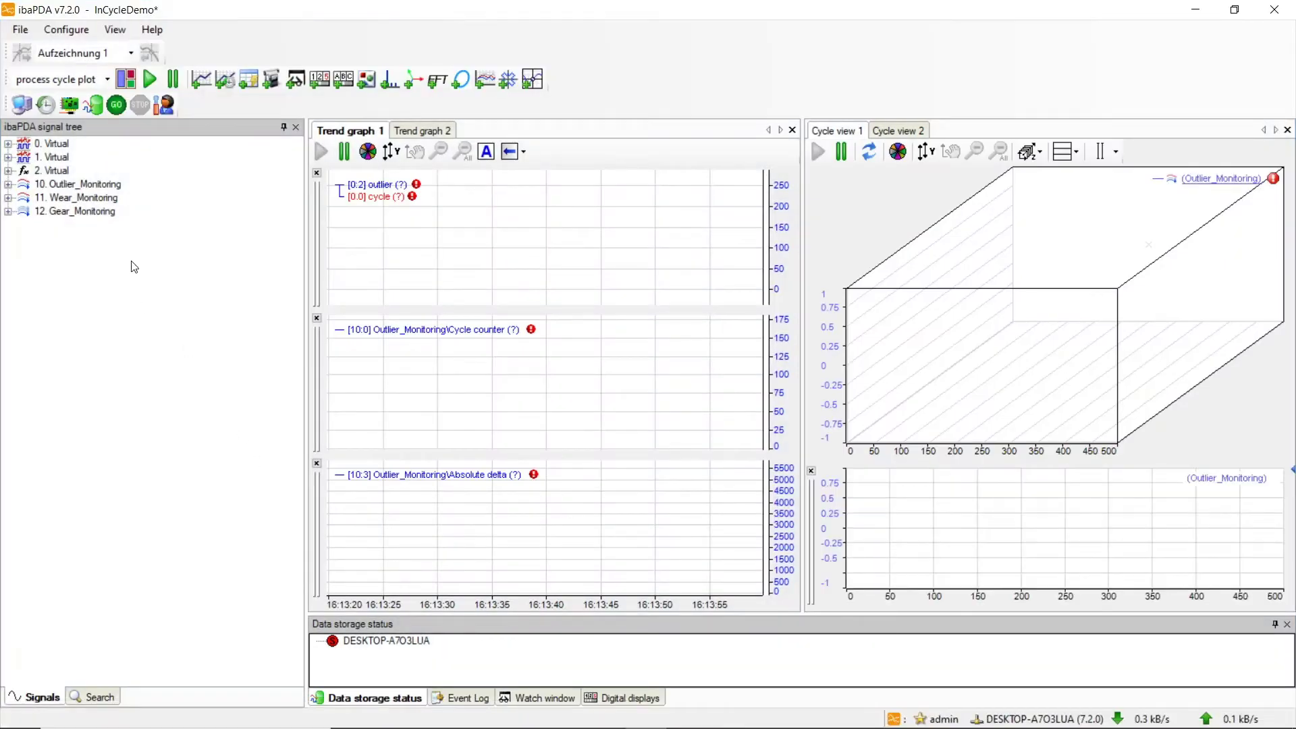
pyautogui.click(68, 104)
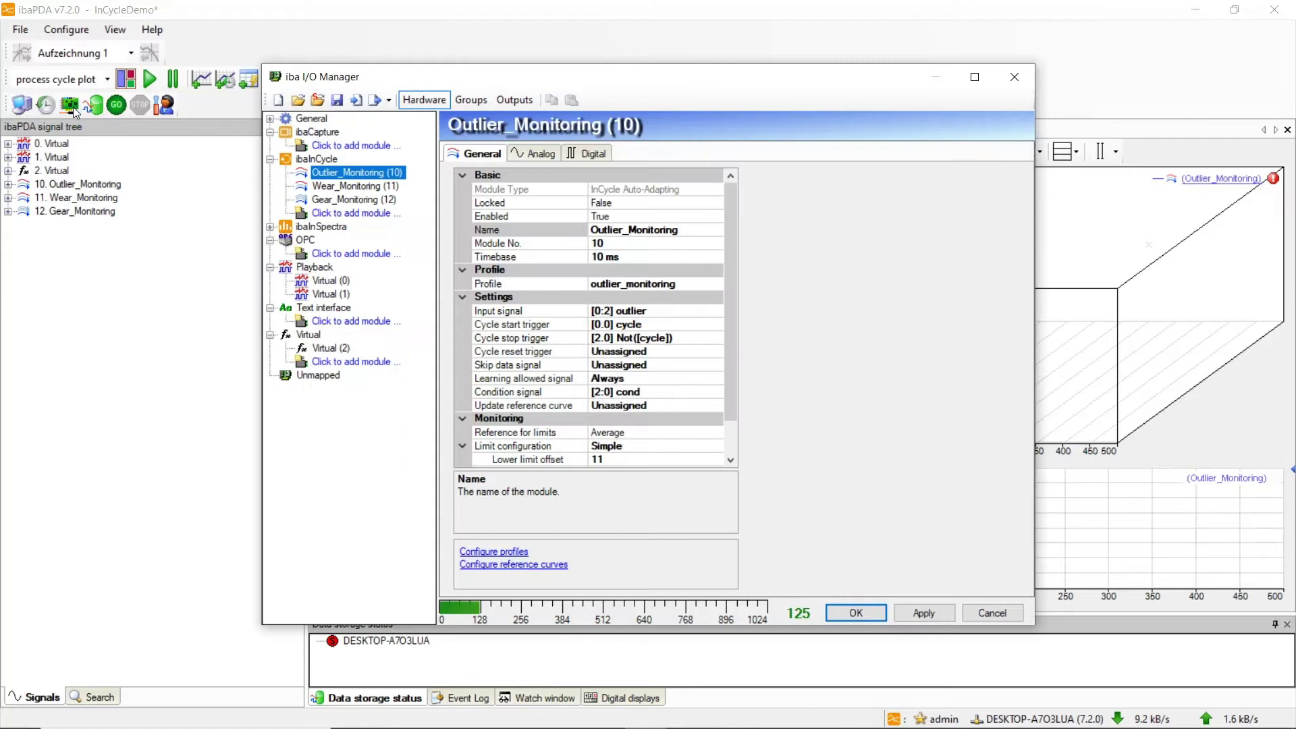
pyautogui.click(304, 162)
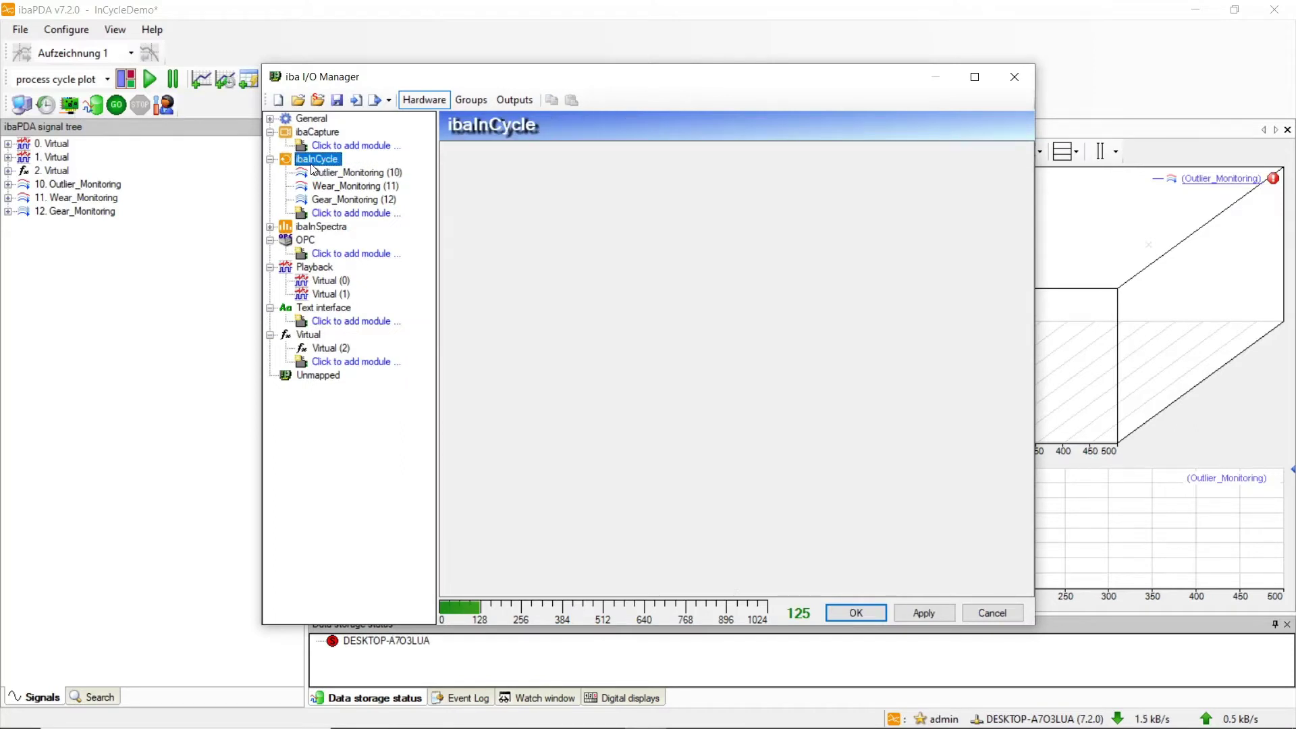
pyautogui.click(320, 175)
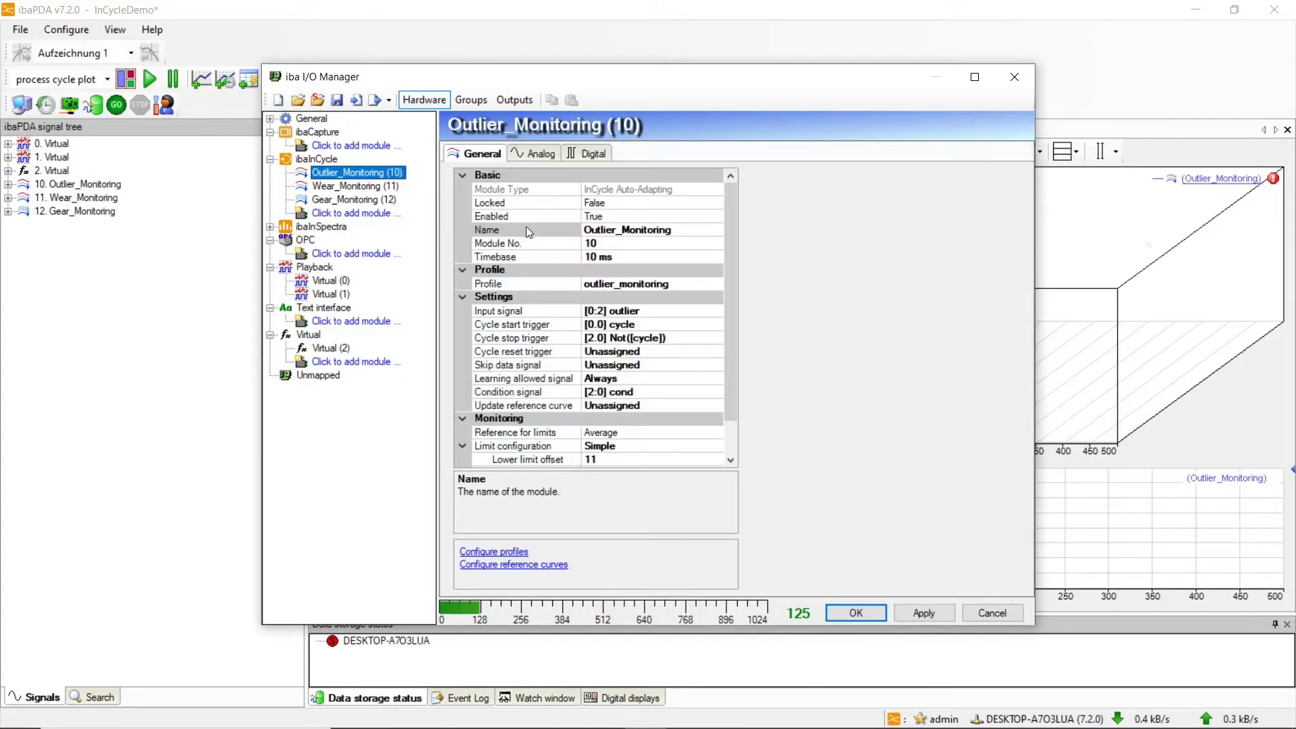
# Step: Review the module's input signal and its cycle start, stop, reset and skip-data settings
pyautogui.click(548, 316)
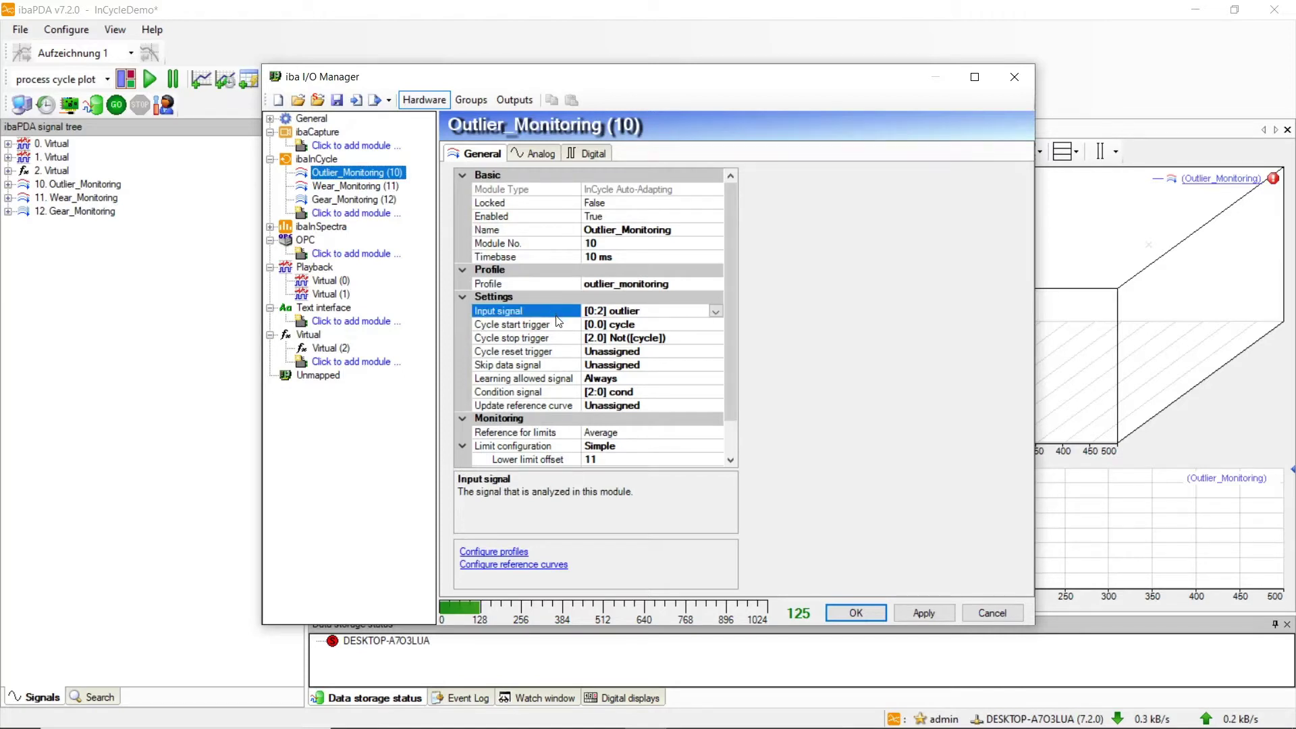
pyautogui.click(554, 326)
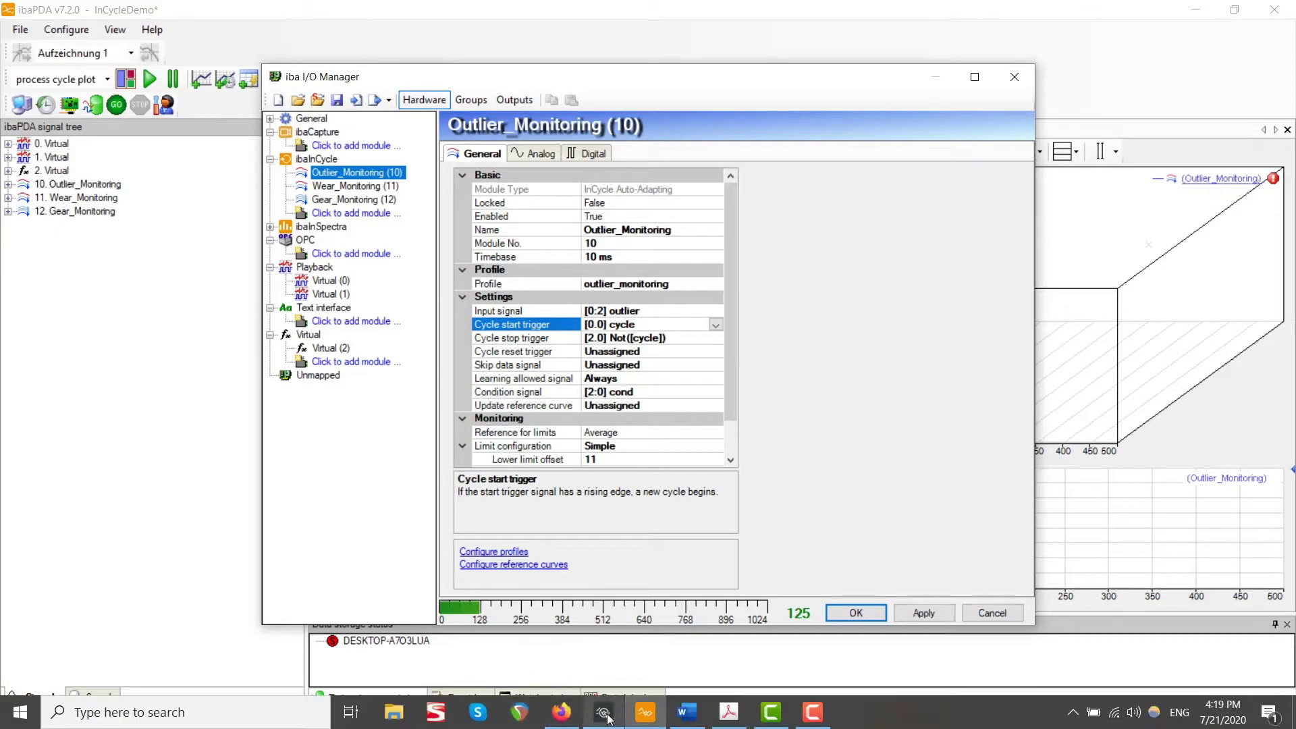
pyautogui.click(645, 712)
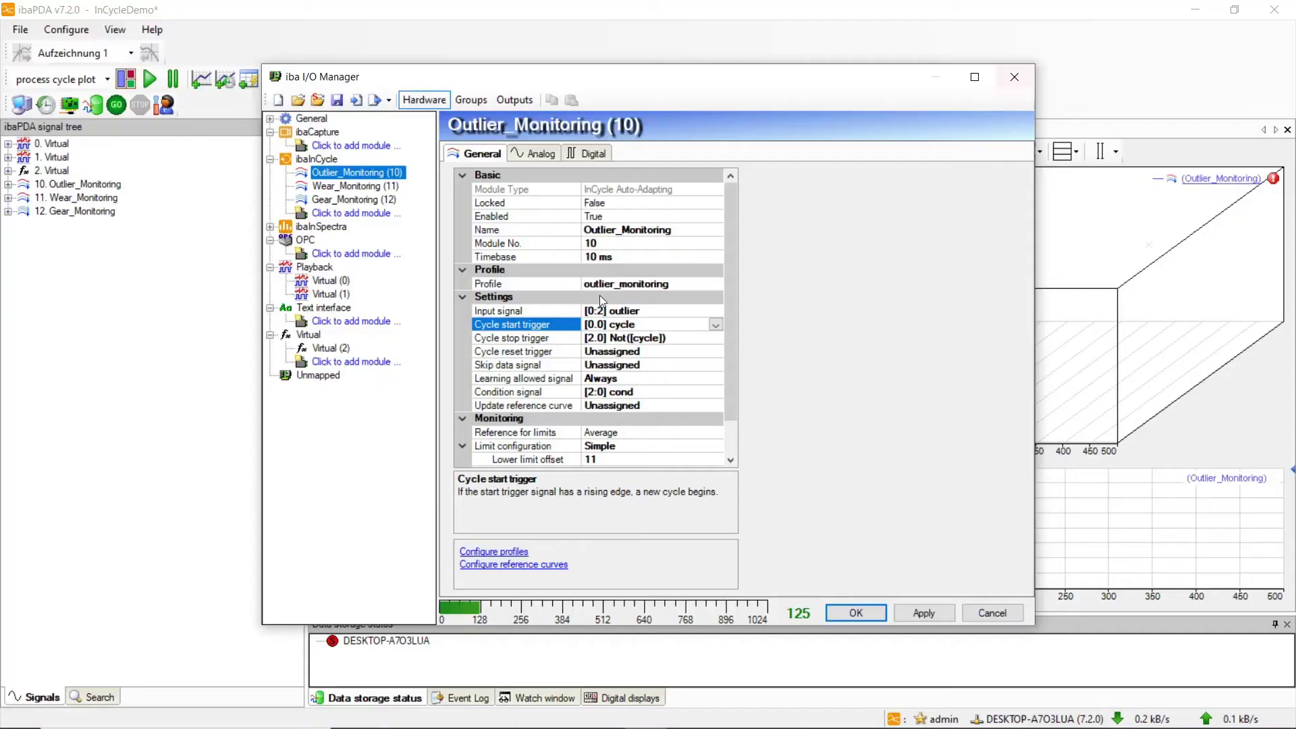
pyautogui.click(1195, 9)
pyautogui.click(612, 343)
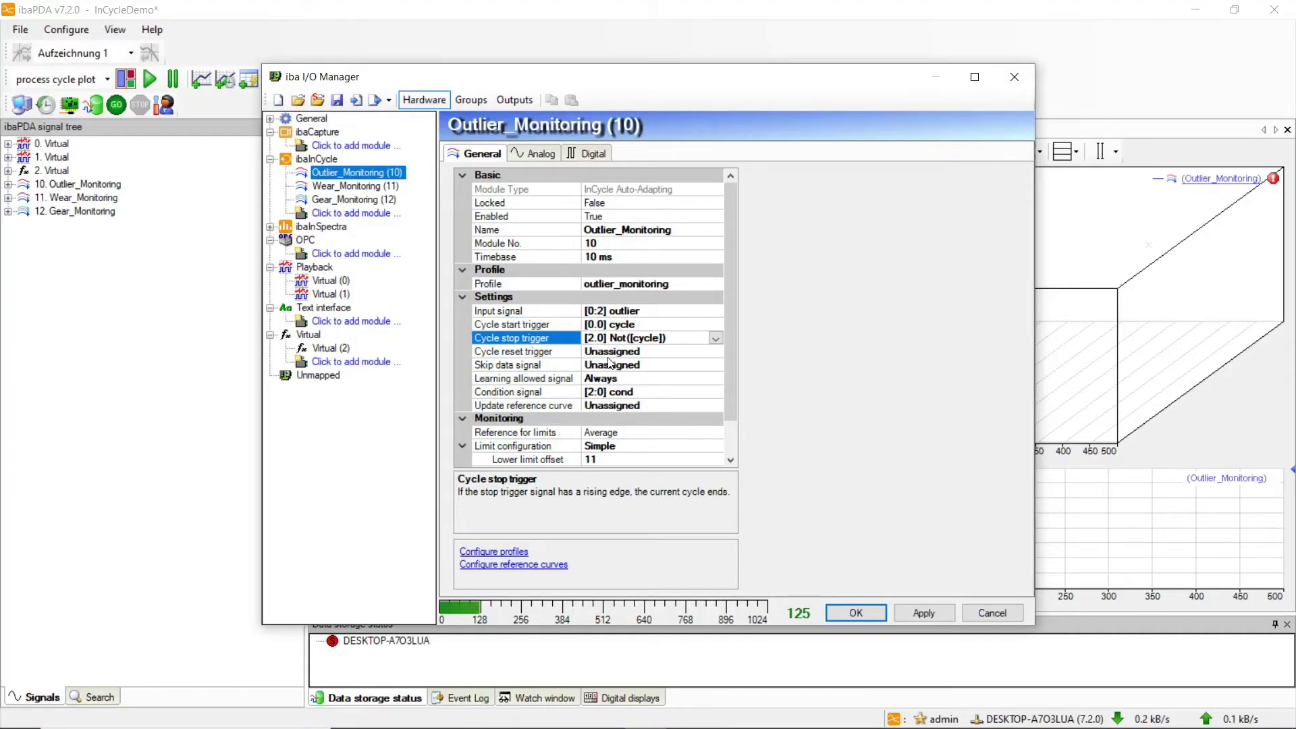
pyautogui.click(568, 356)
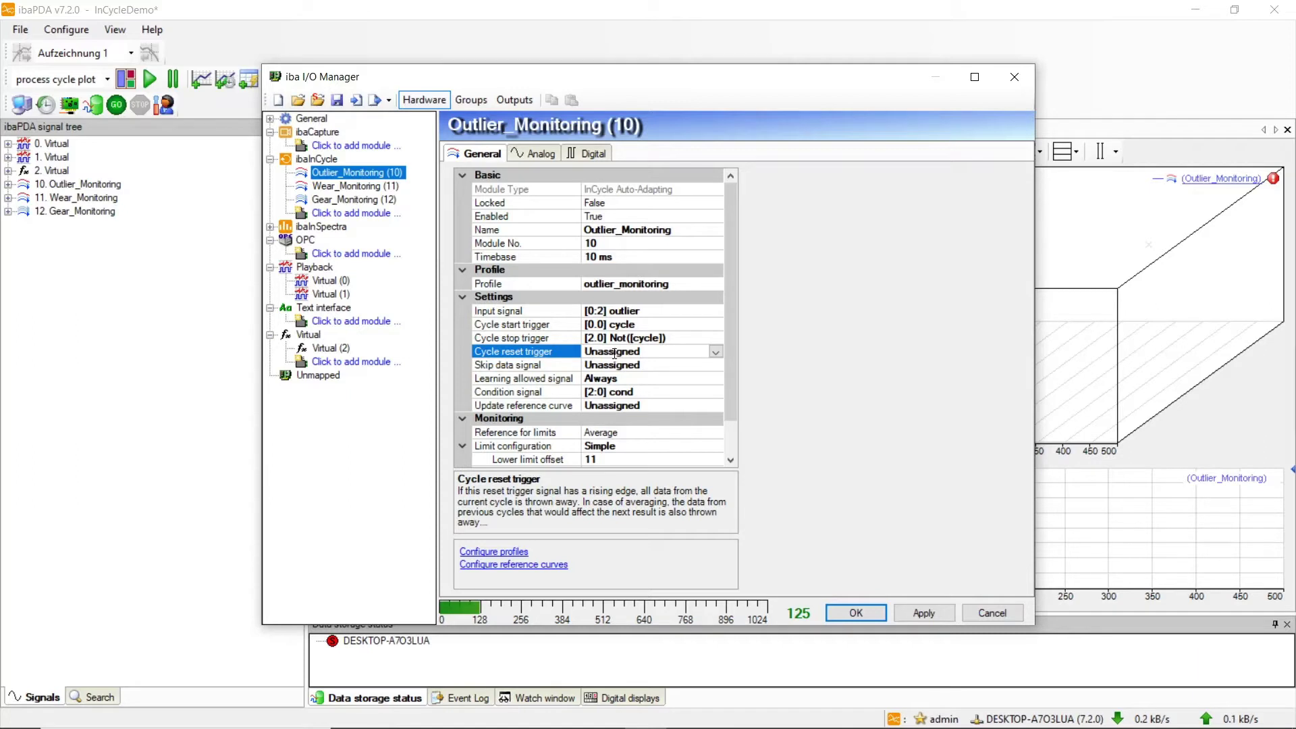
pyautogui.click(627, 366)
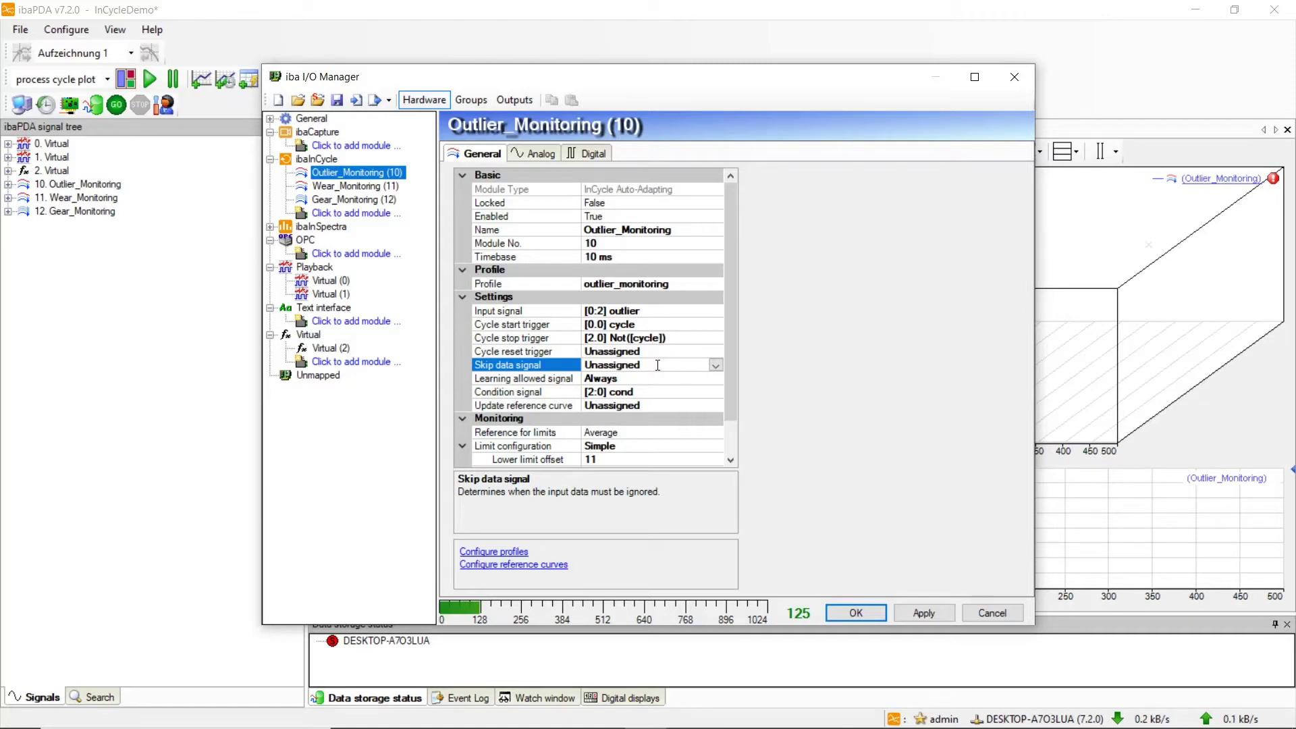
pyautogui.click(651, 380)
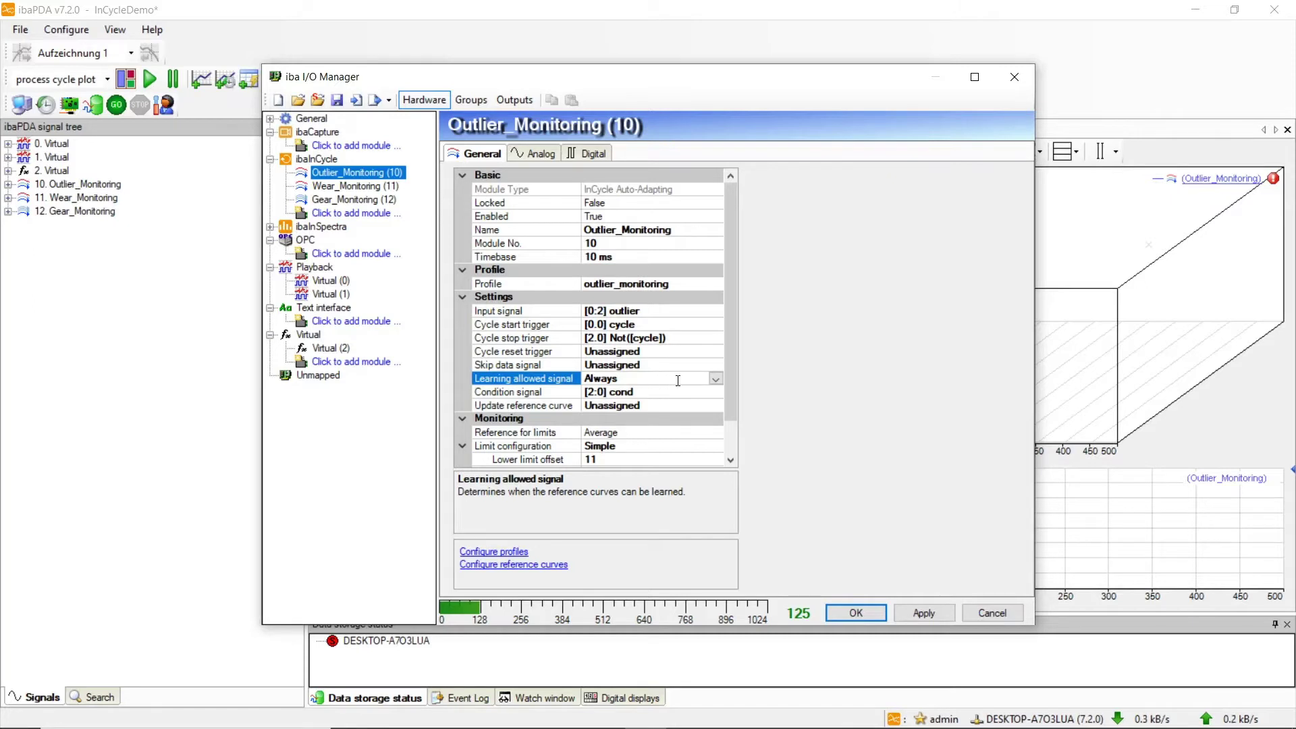
pyautogui.press('Down')
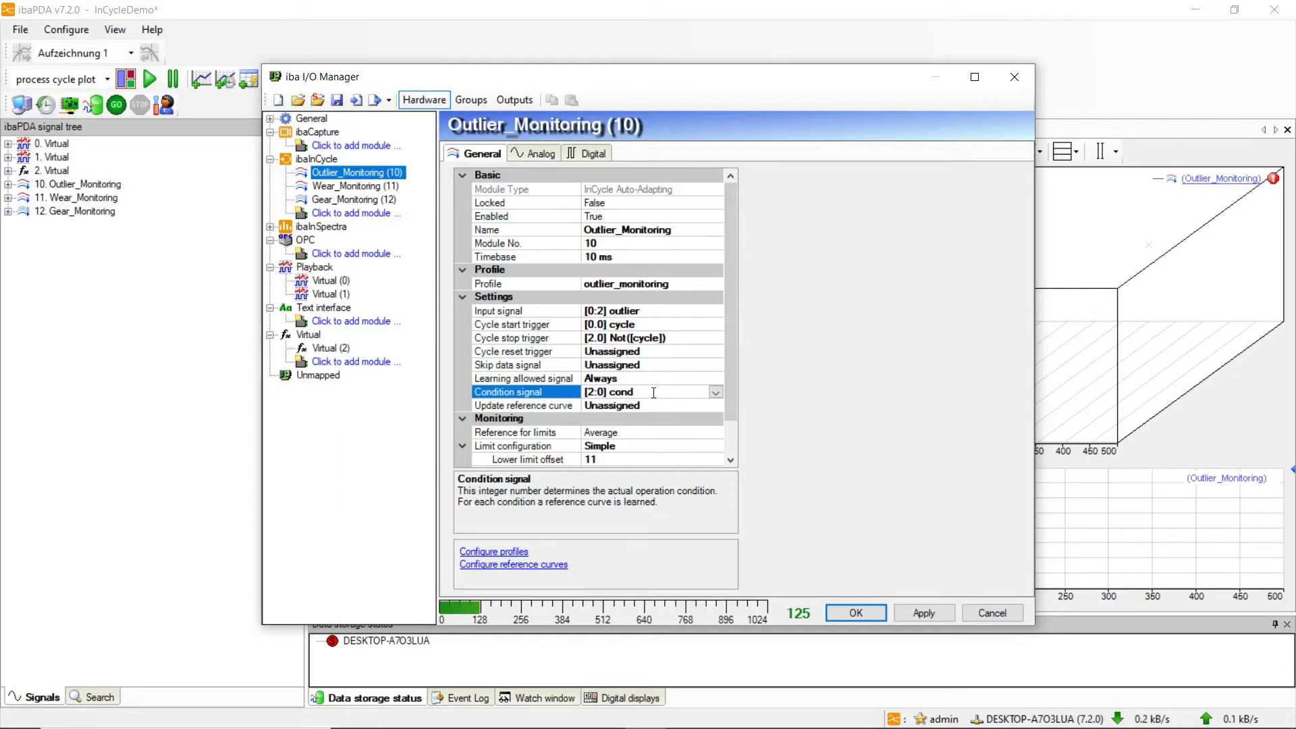
pyautogui.press('Down')
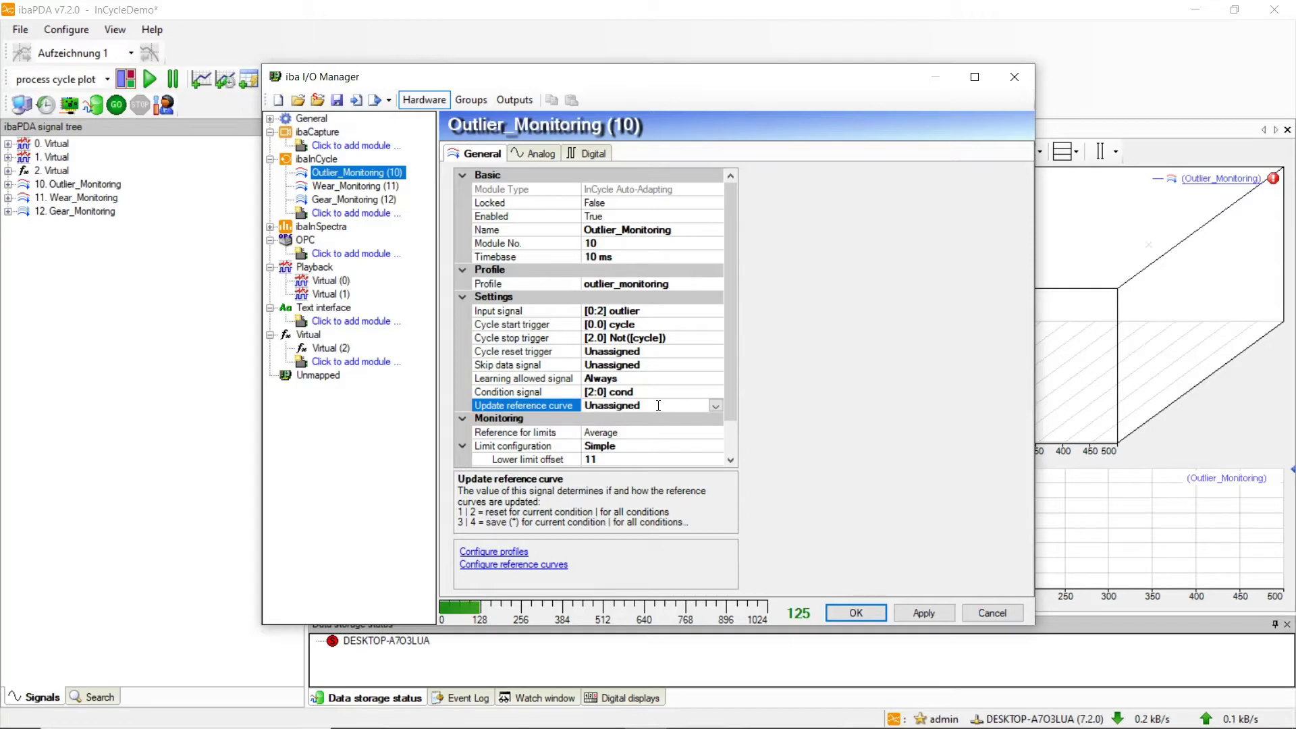
# Step: Review outlier_monitoring's average monitoring mode, 5 curves to learn and lower-and-upper event mode
pyautogui.click(507, 552)
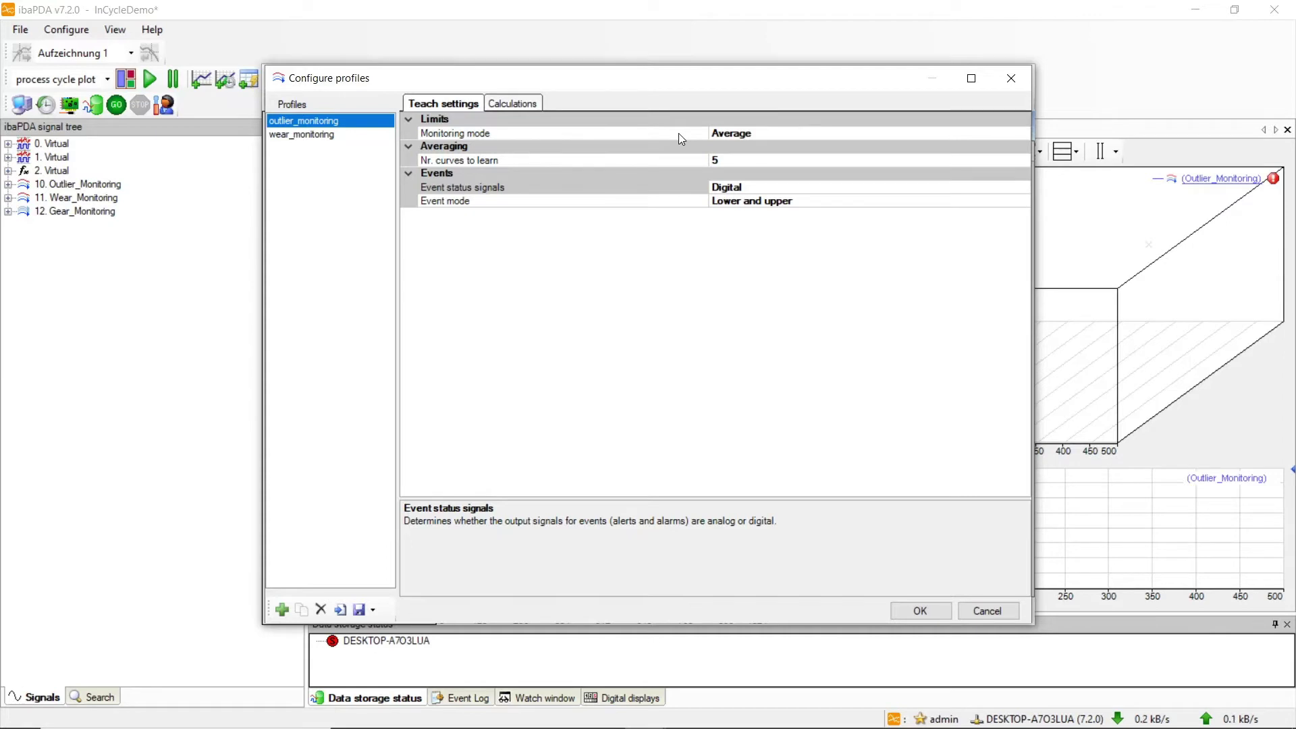
pyautogui.click(1020, 137)
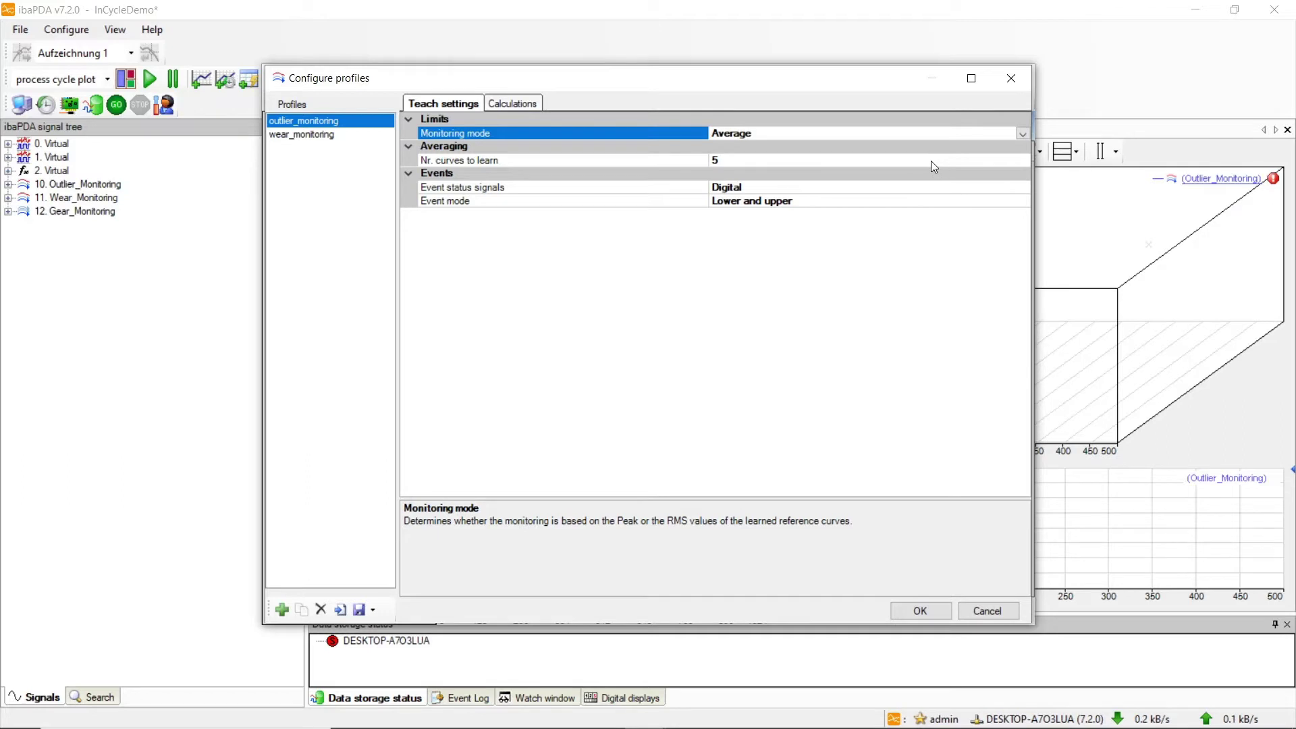
pyautogui.click(883, 161)
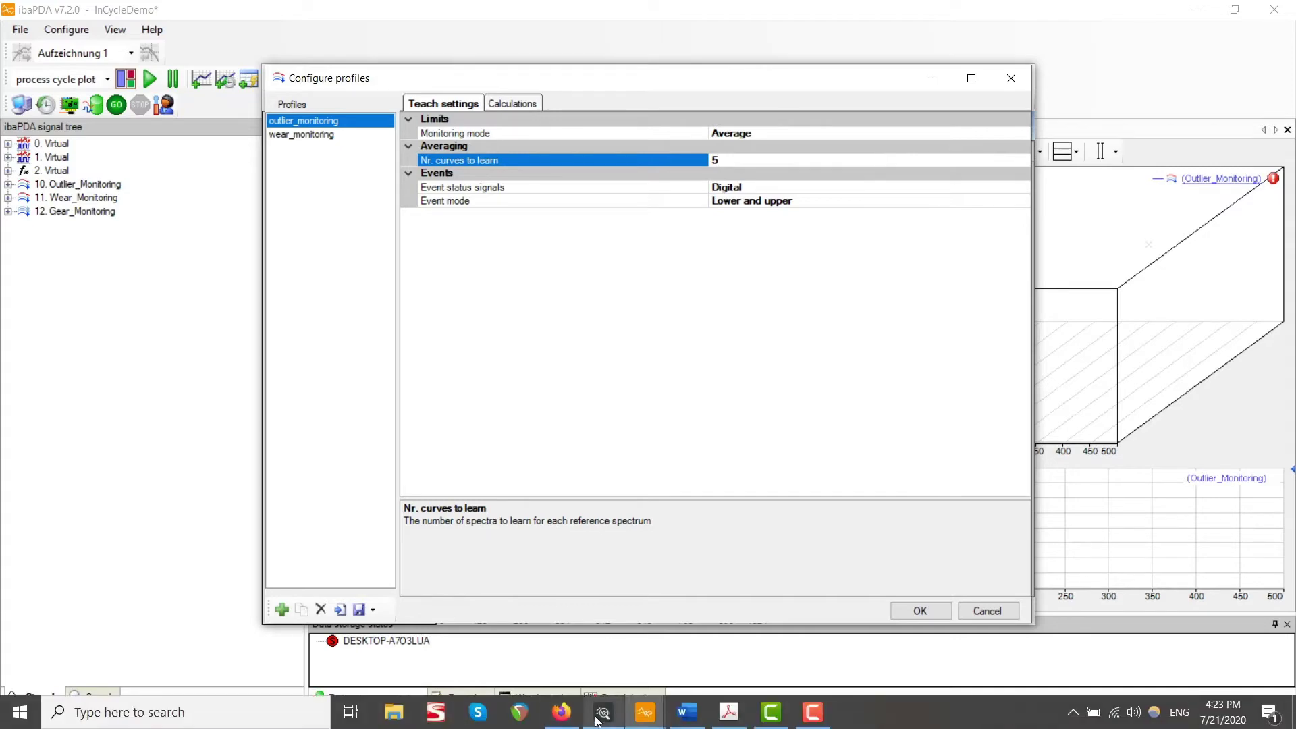
pyautogui.click(597, 714)
pyautogui.click(599, 635)
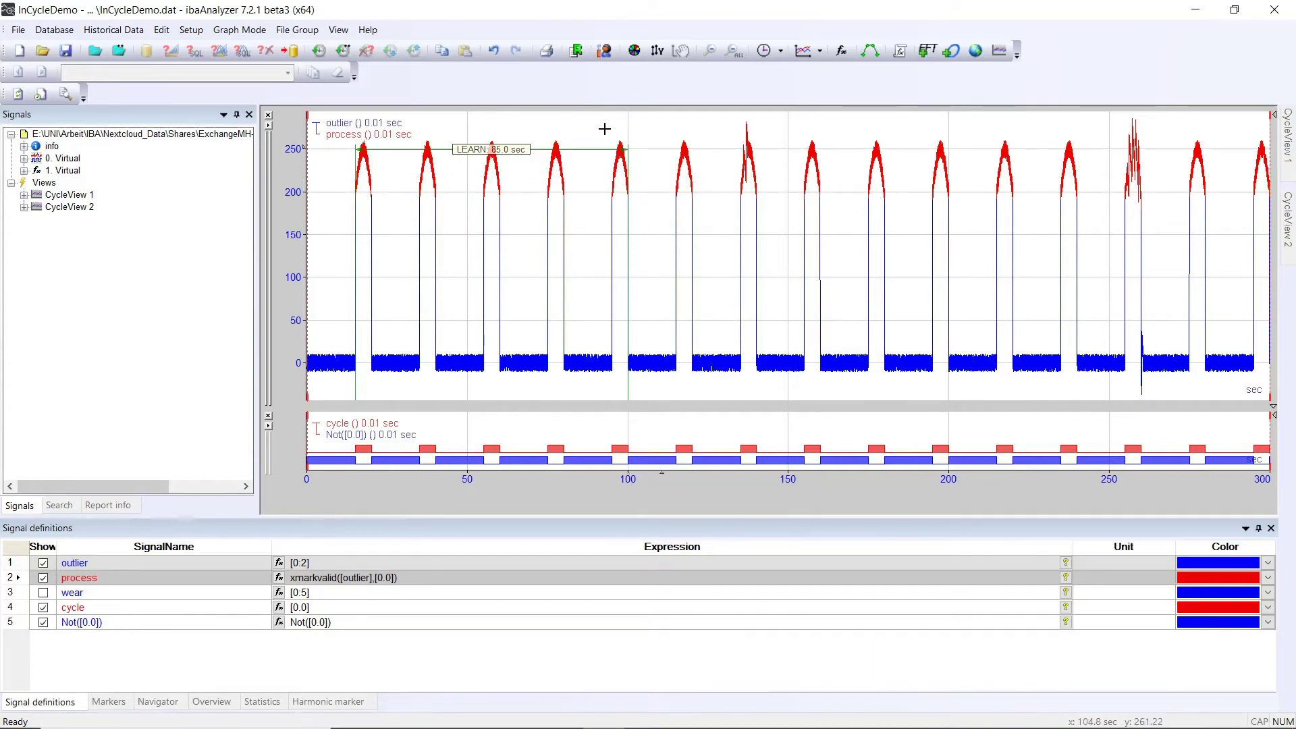
pyautogui.click(1194, 9)
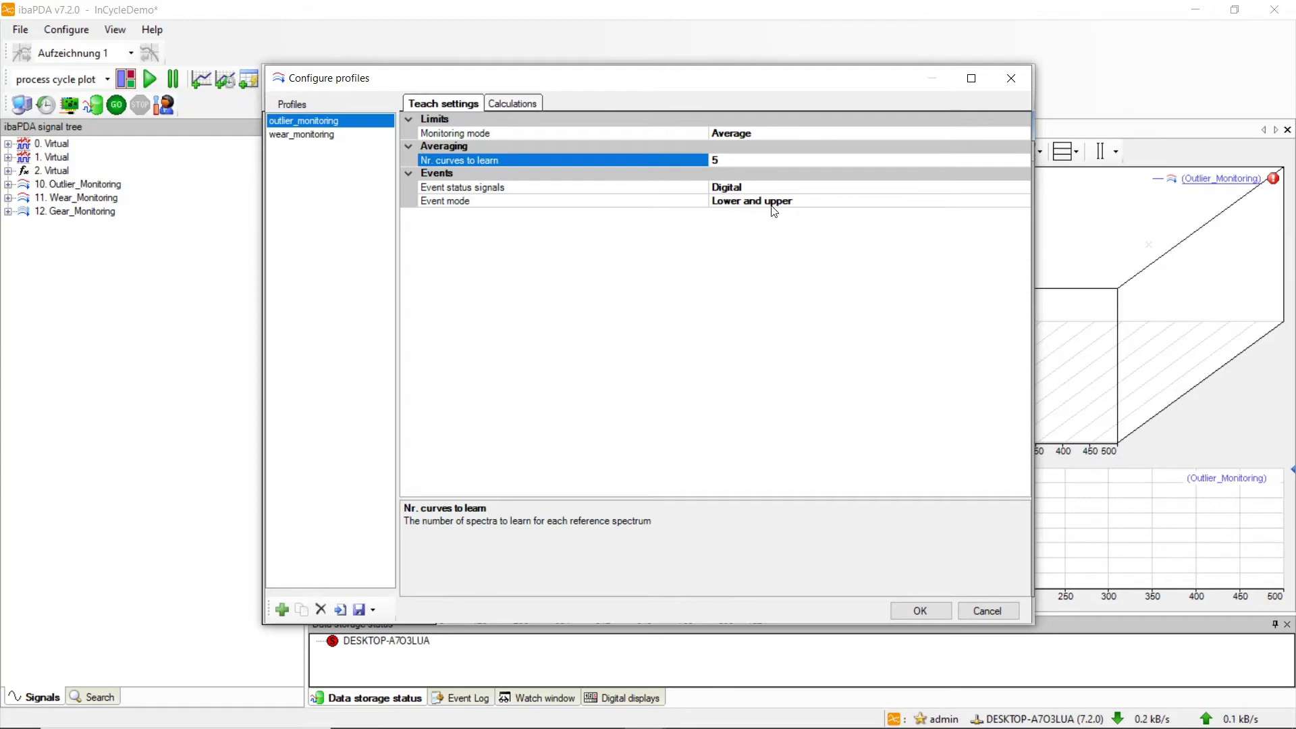
pyautogui.click(825, 202)
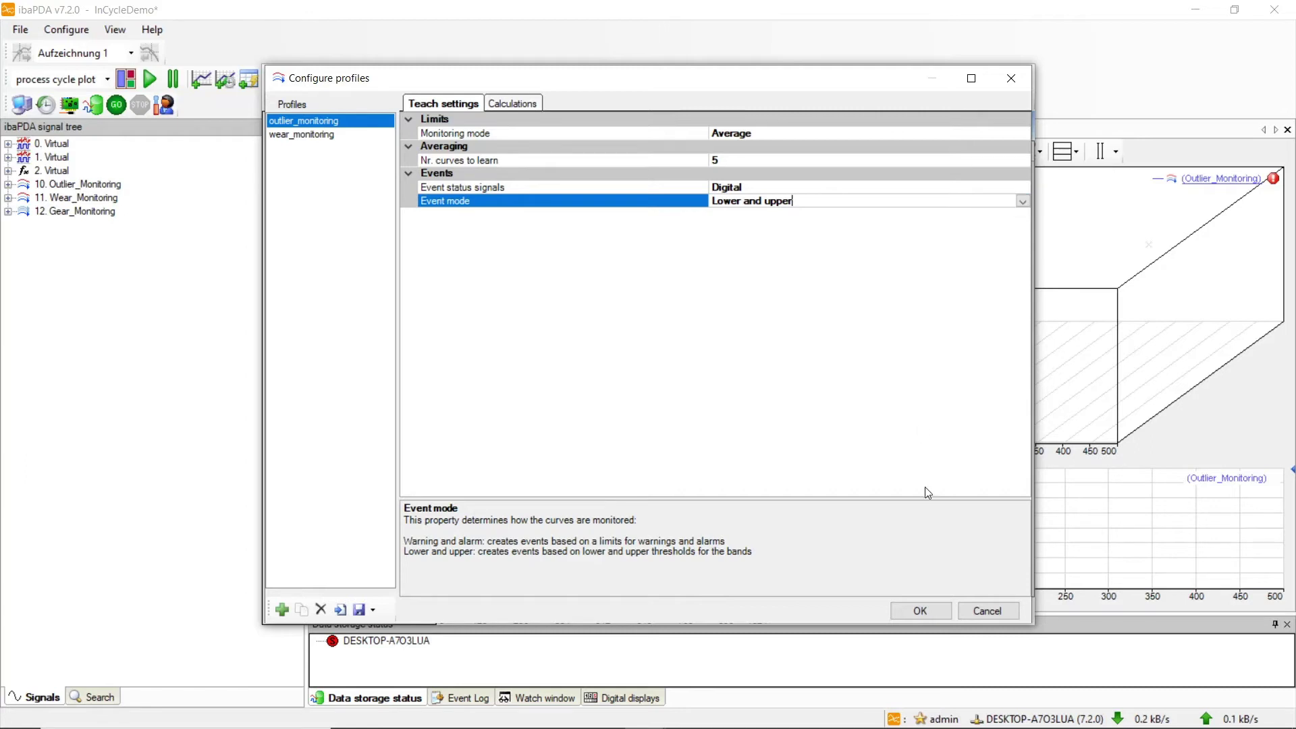
# Step: View the 25 equidistant bands with minimum, maximum and average results, then close with OK
pyautogui.click(511, 103)
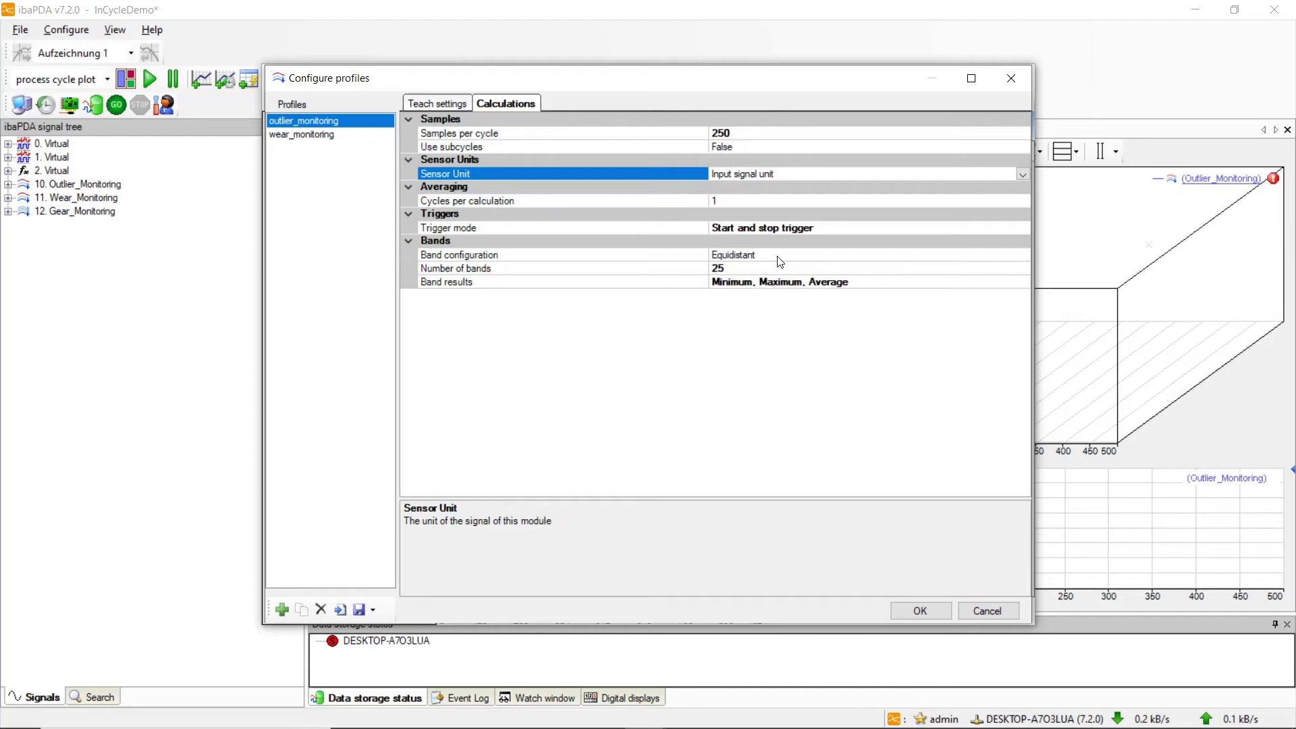
pyautogui.click(1024, 282)
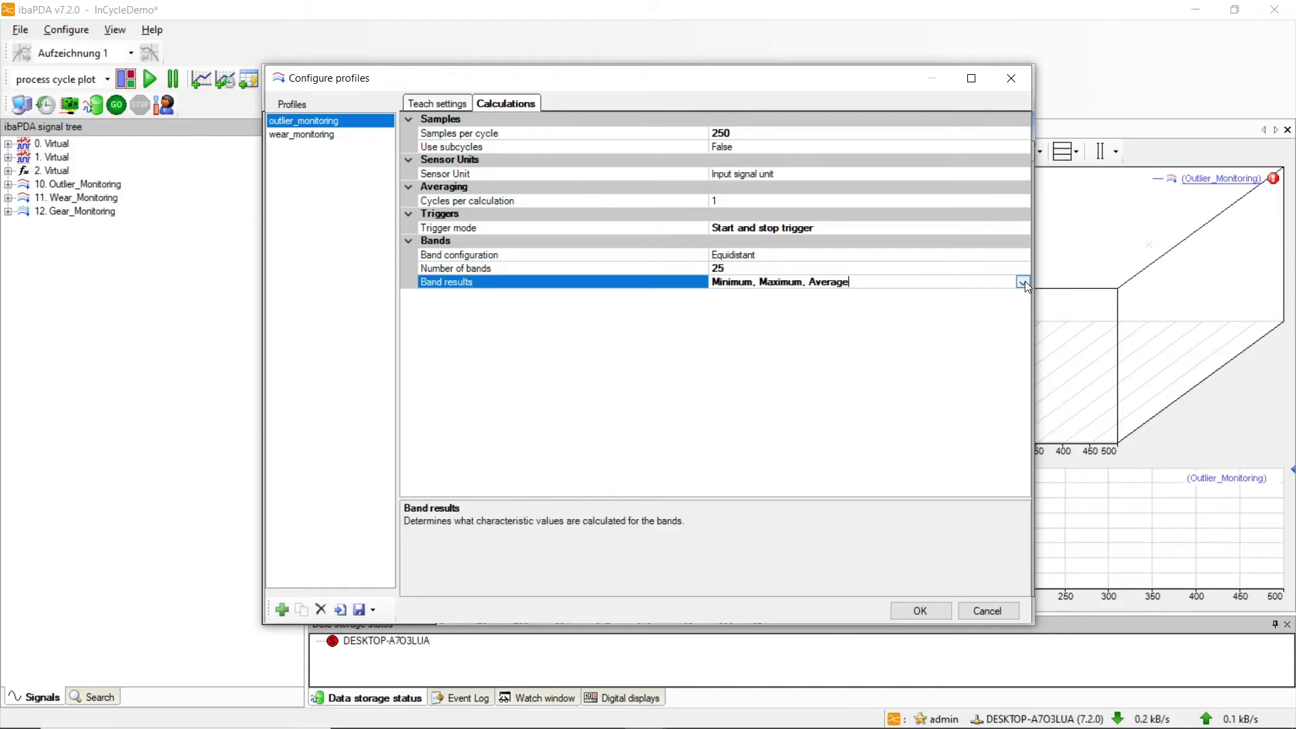
pyautogui.click(1023, 282)
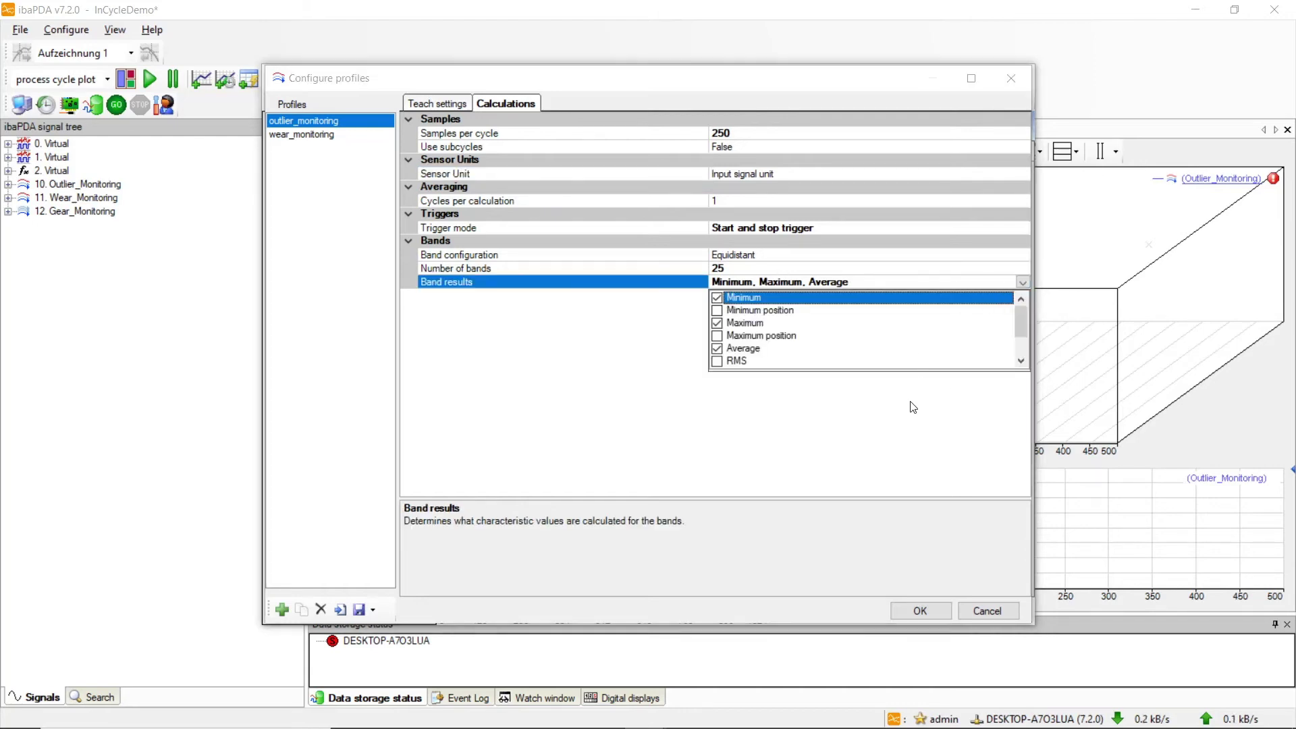
# Step: Accept the module settings, apply the new I/O configuration and dismiss the report
pyautogui.click(920, 611)
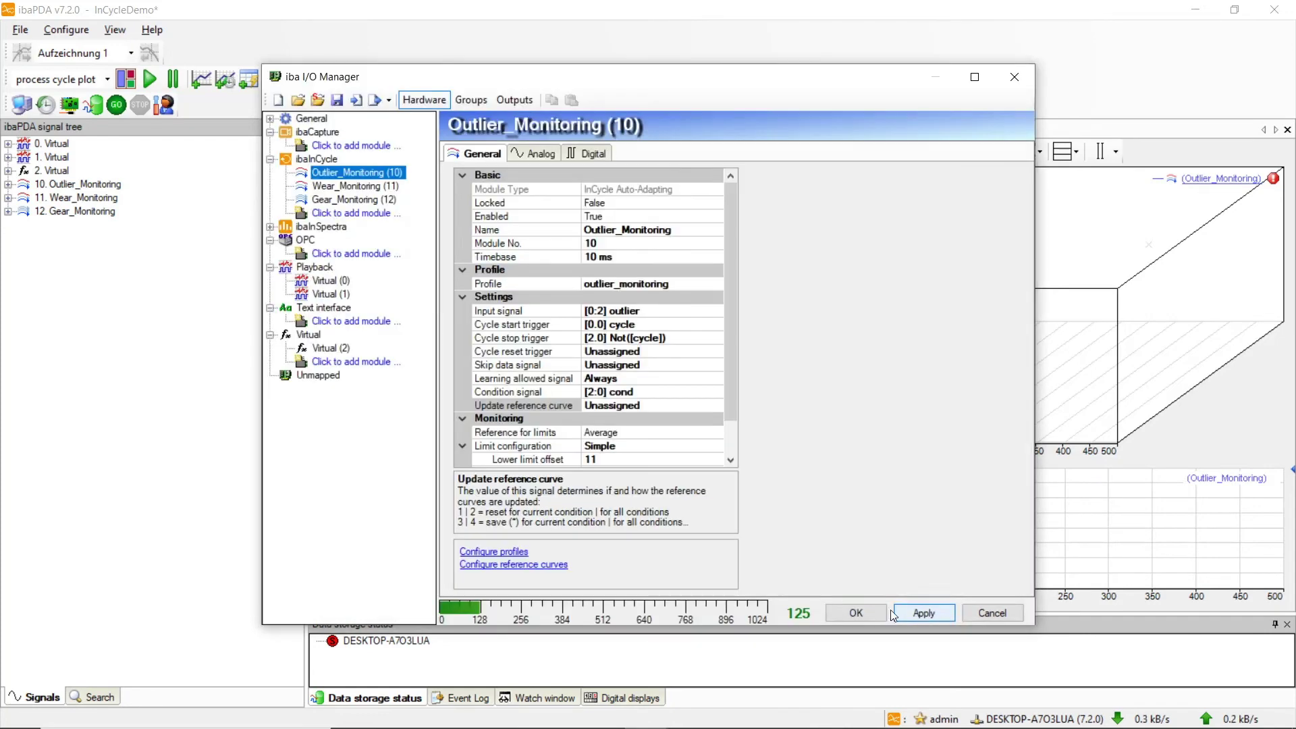
pyautogui.click(871, 612)
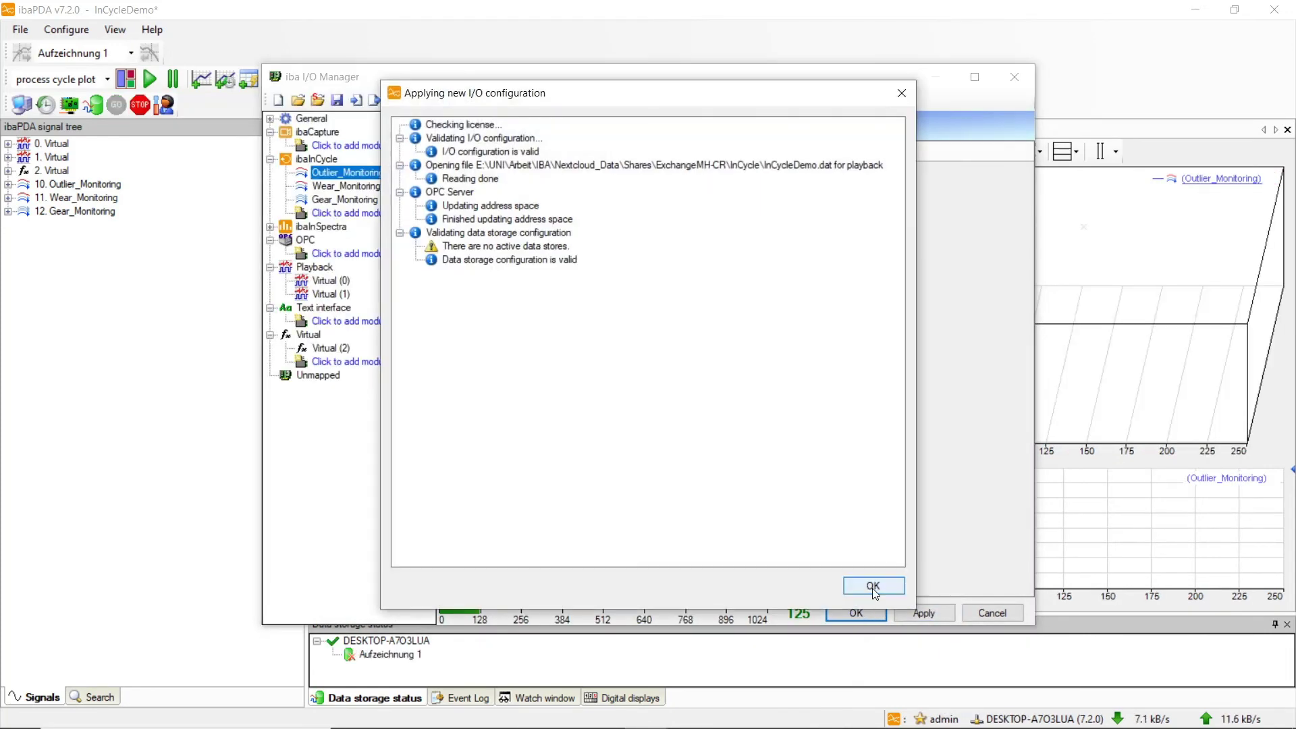
pyautogui.click(872, 587)
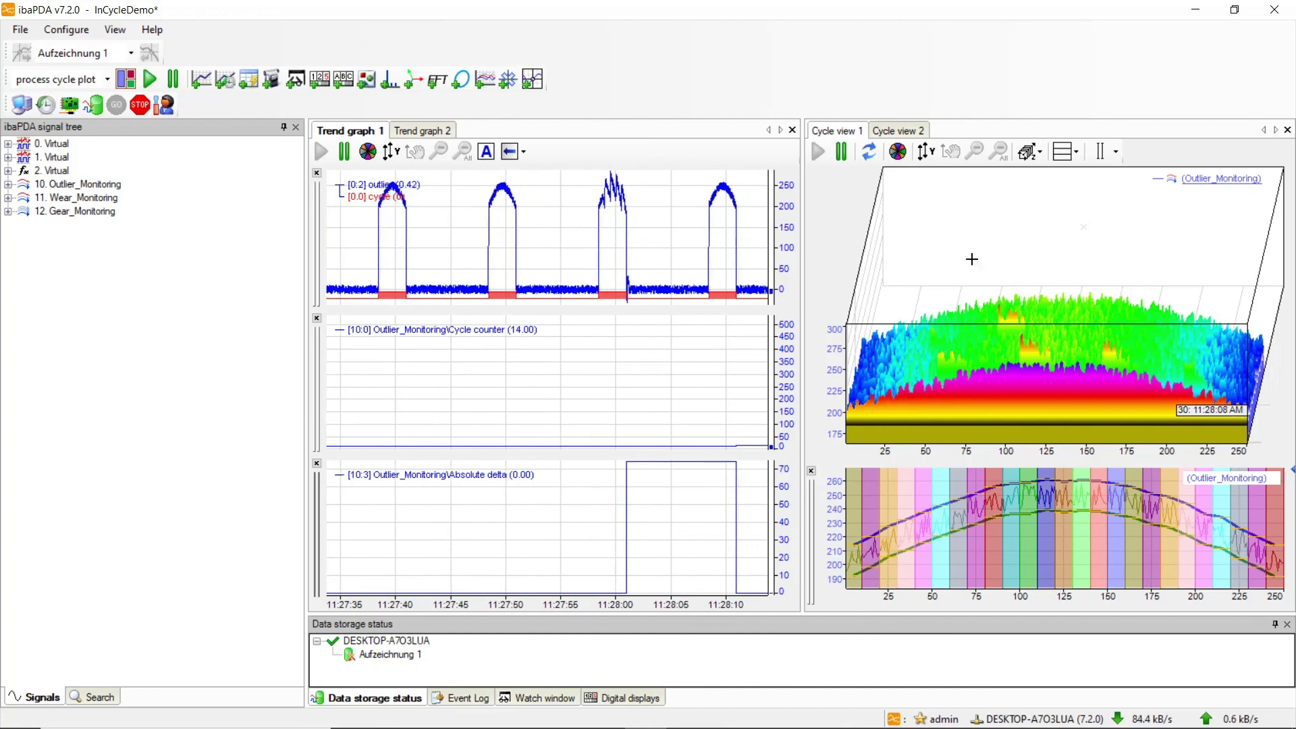
# Step: Stop server data acquisition and confirm with Yes
pyautogui.click(140, 105)
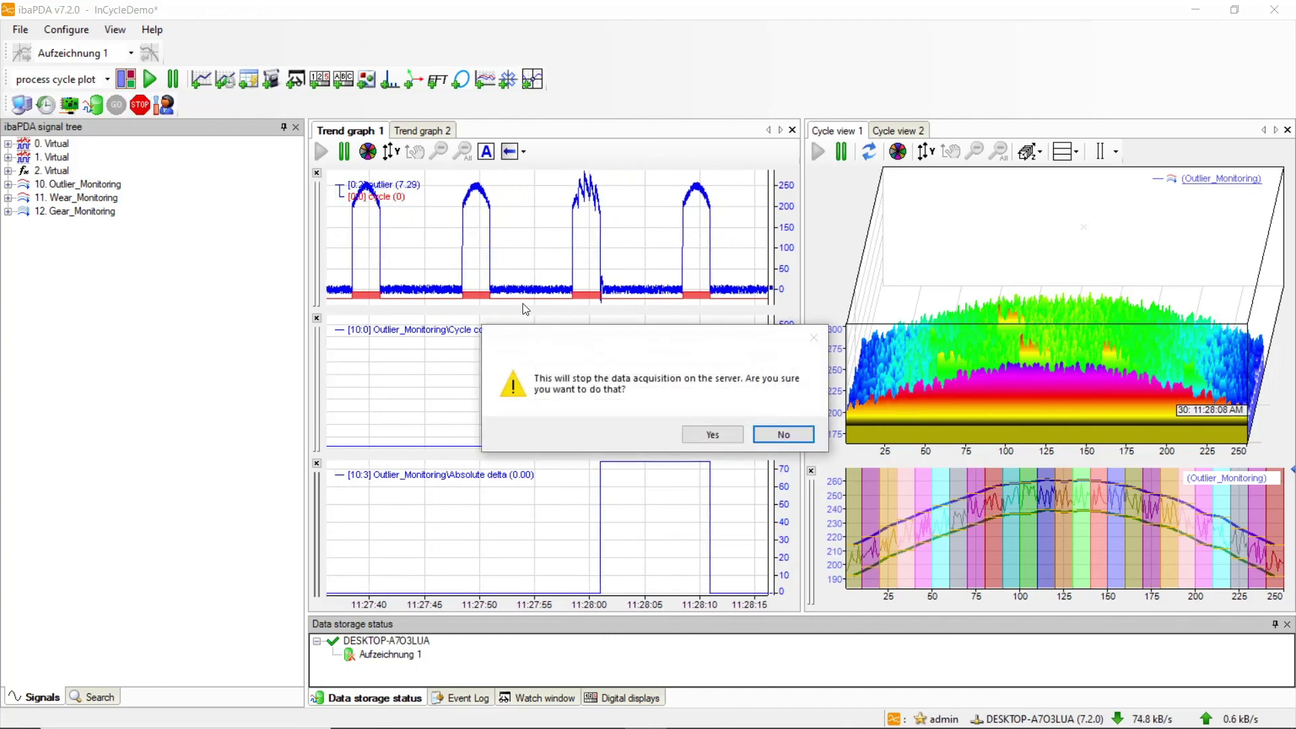
pyautogui.click(713, 433)
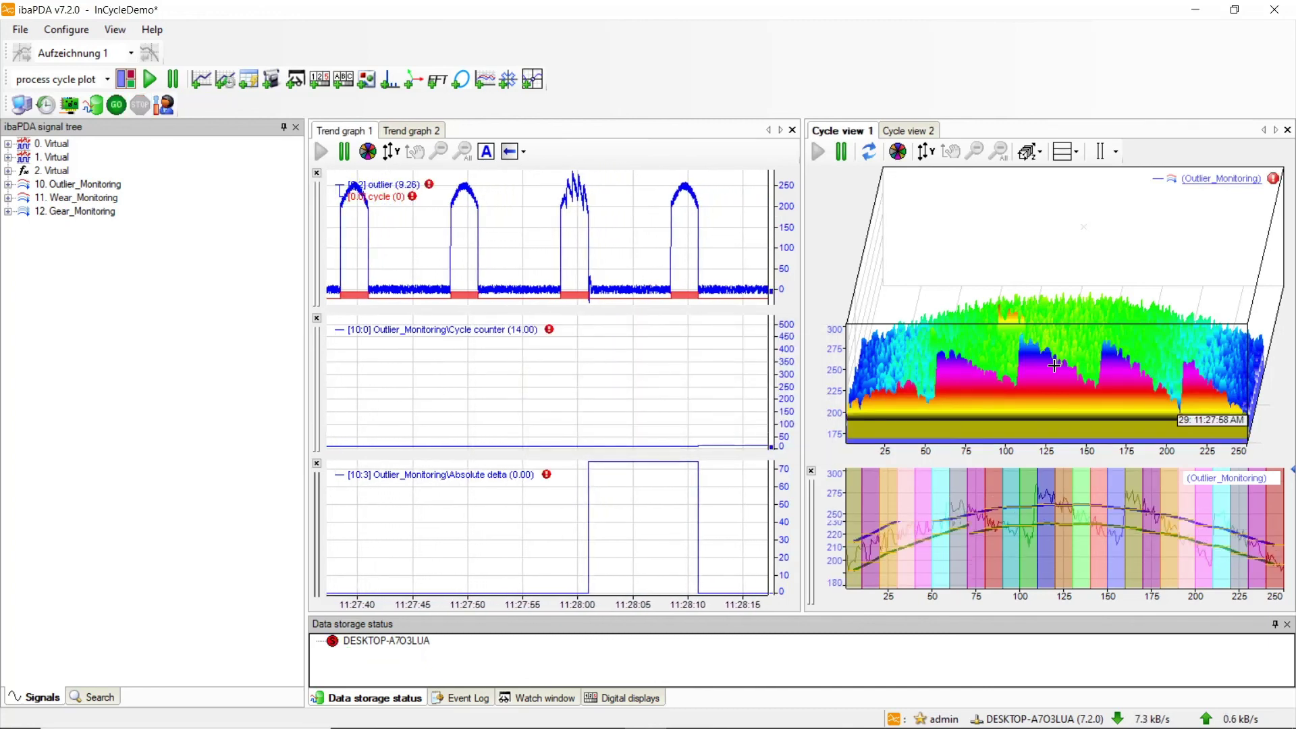